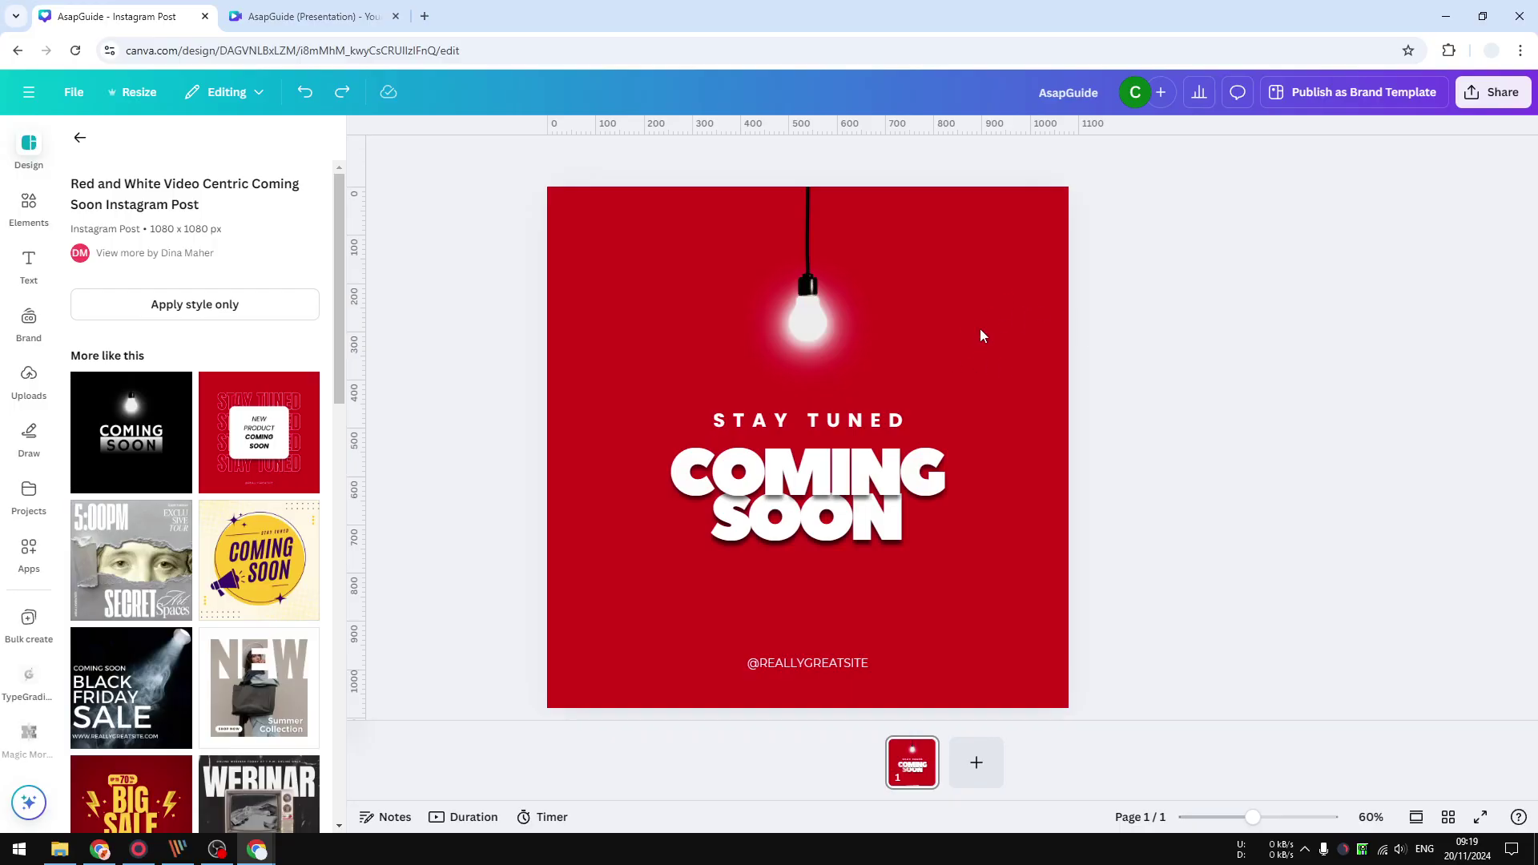
Select the hanging light bulb and confirm it won't move while locked
click(771, 259)
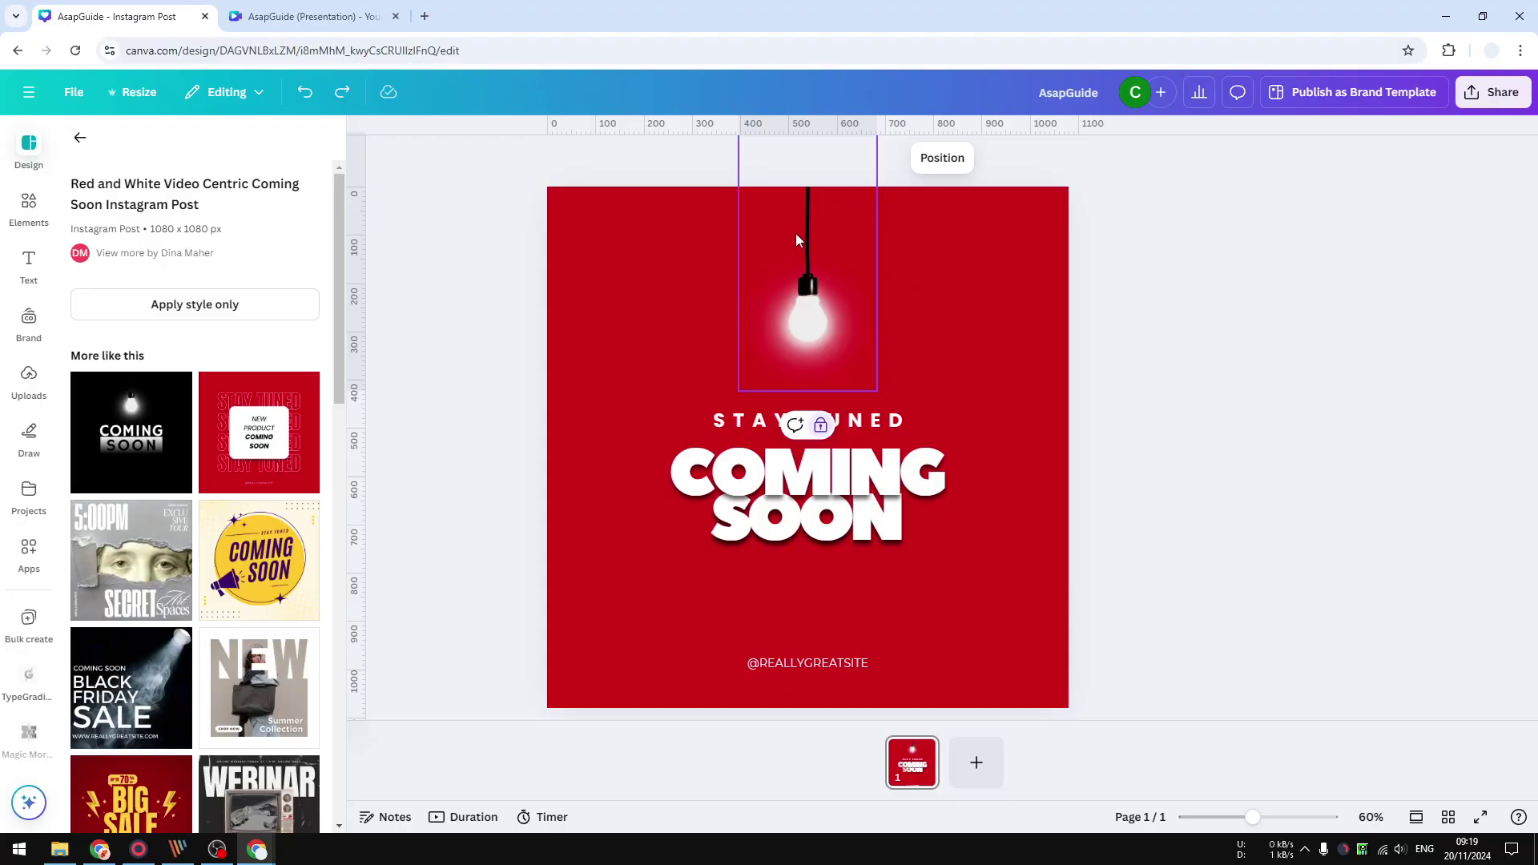
drag(909, 303, 898, 298)
click(766, 267)
Unlock the bulb, test-drag it to the right, then undo so it stays centred
click(821, 427)
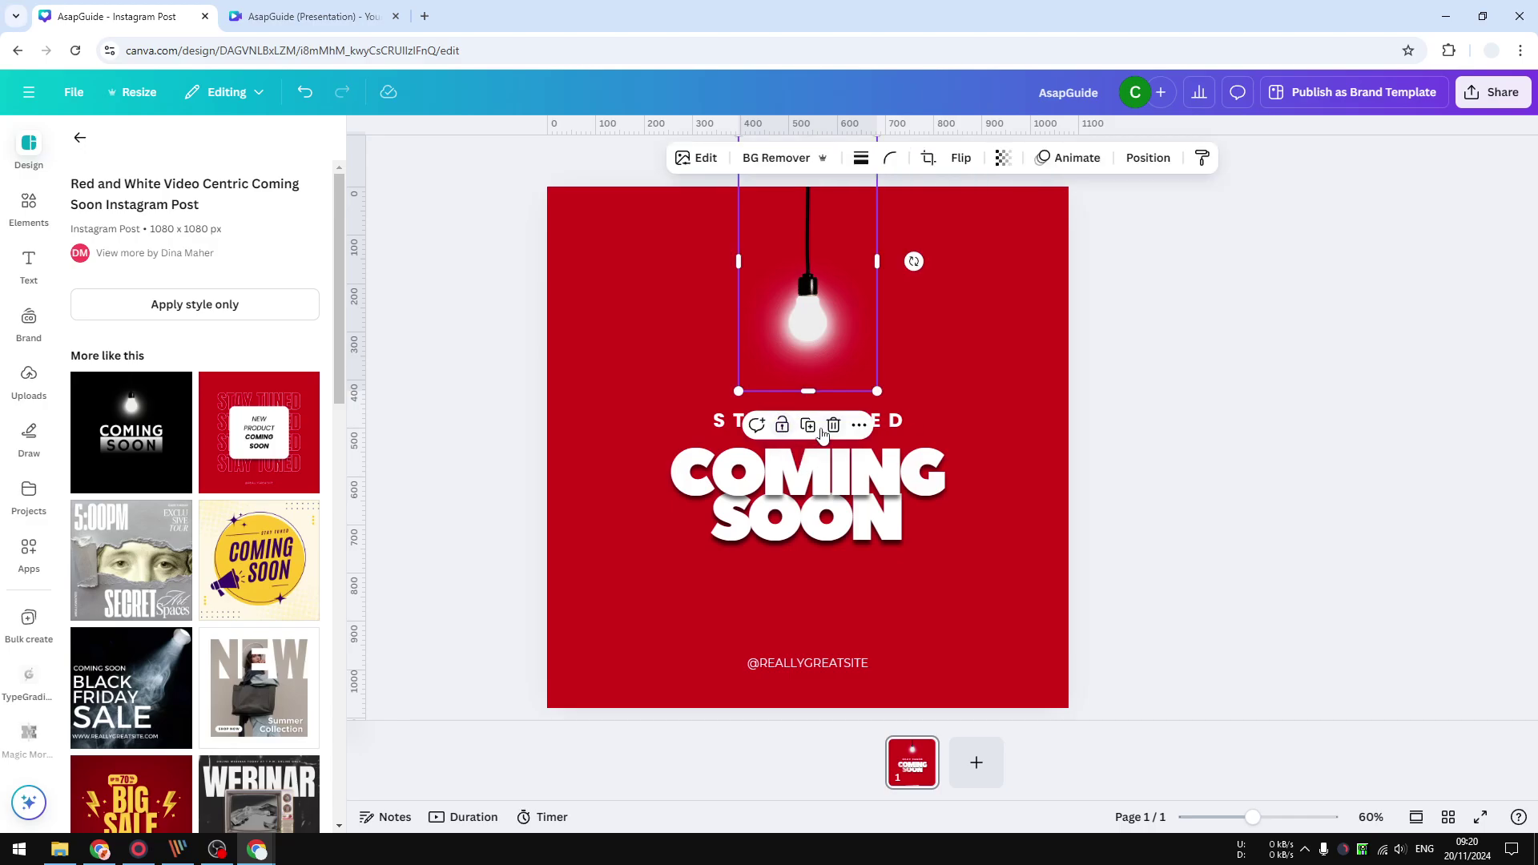
drag(807, 303, 877, 303)
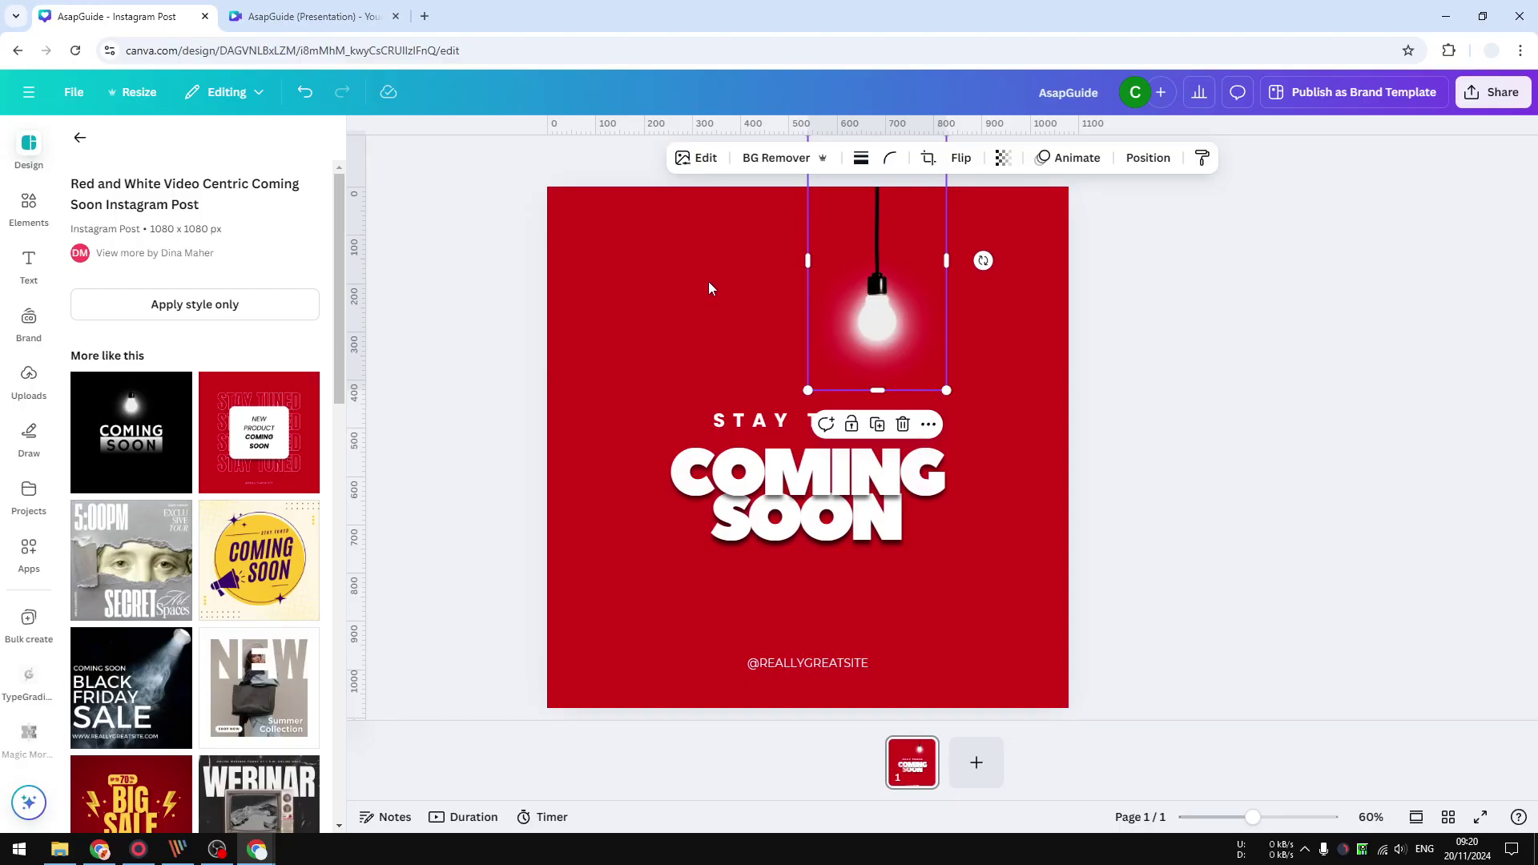
click(305, 92)
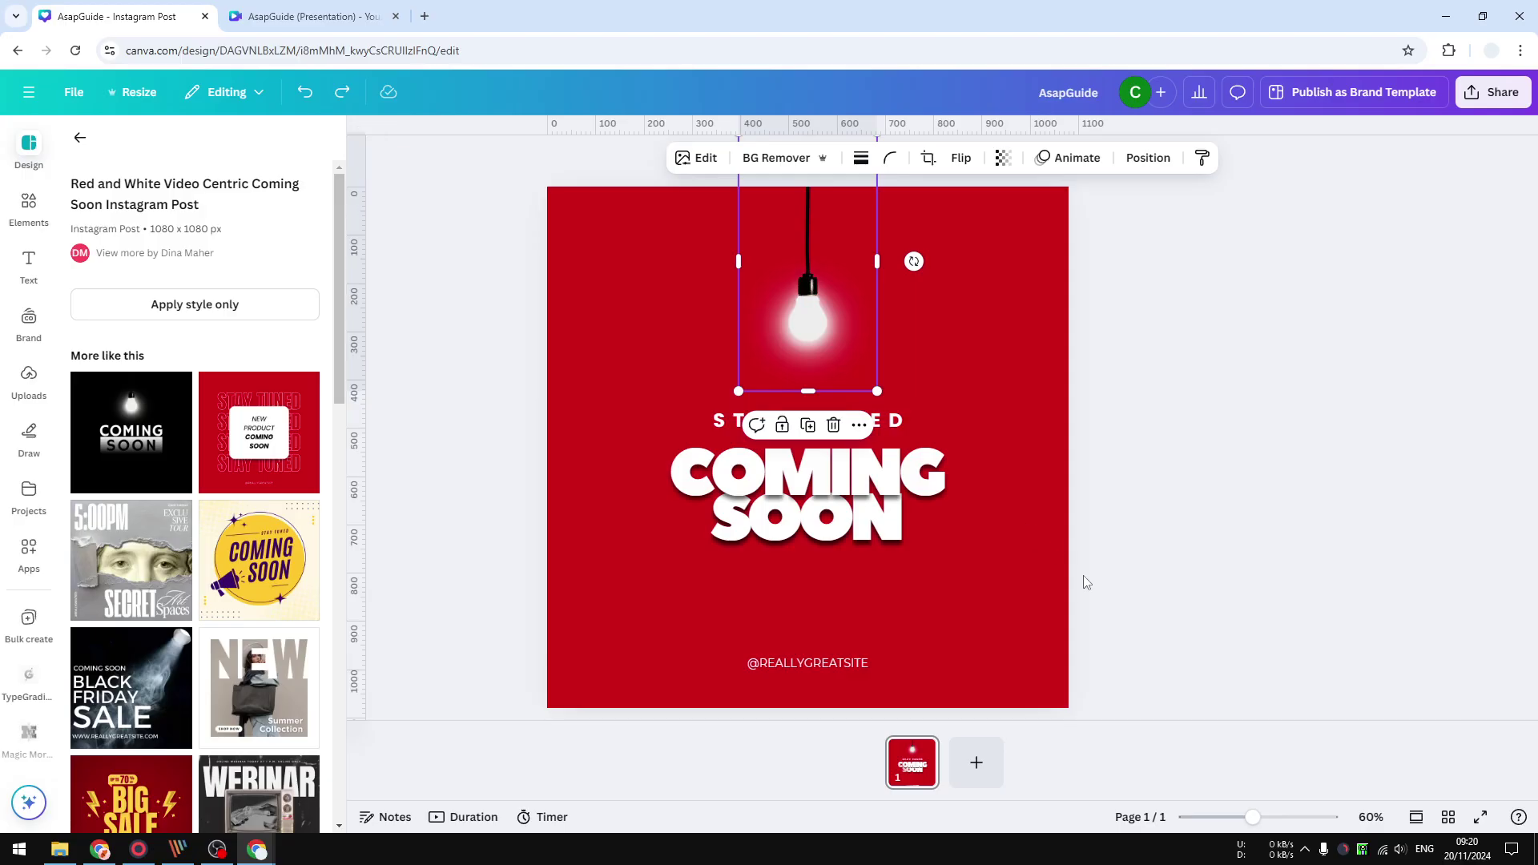
click(841, 481)
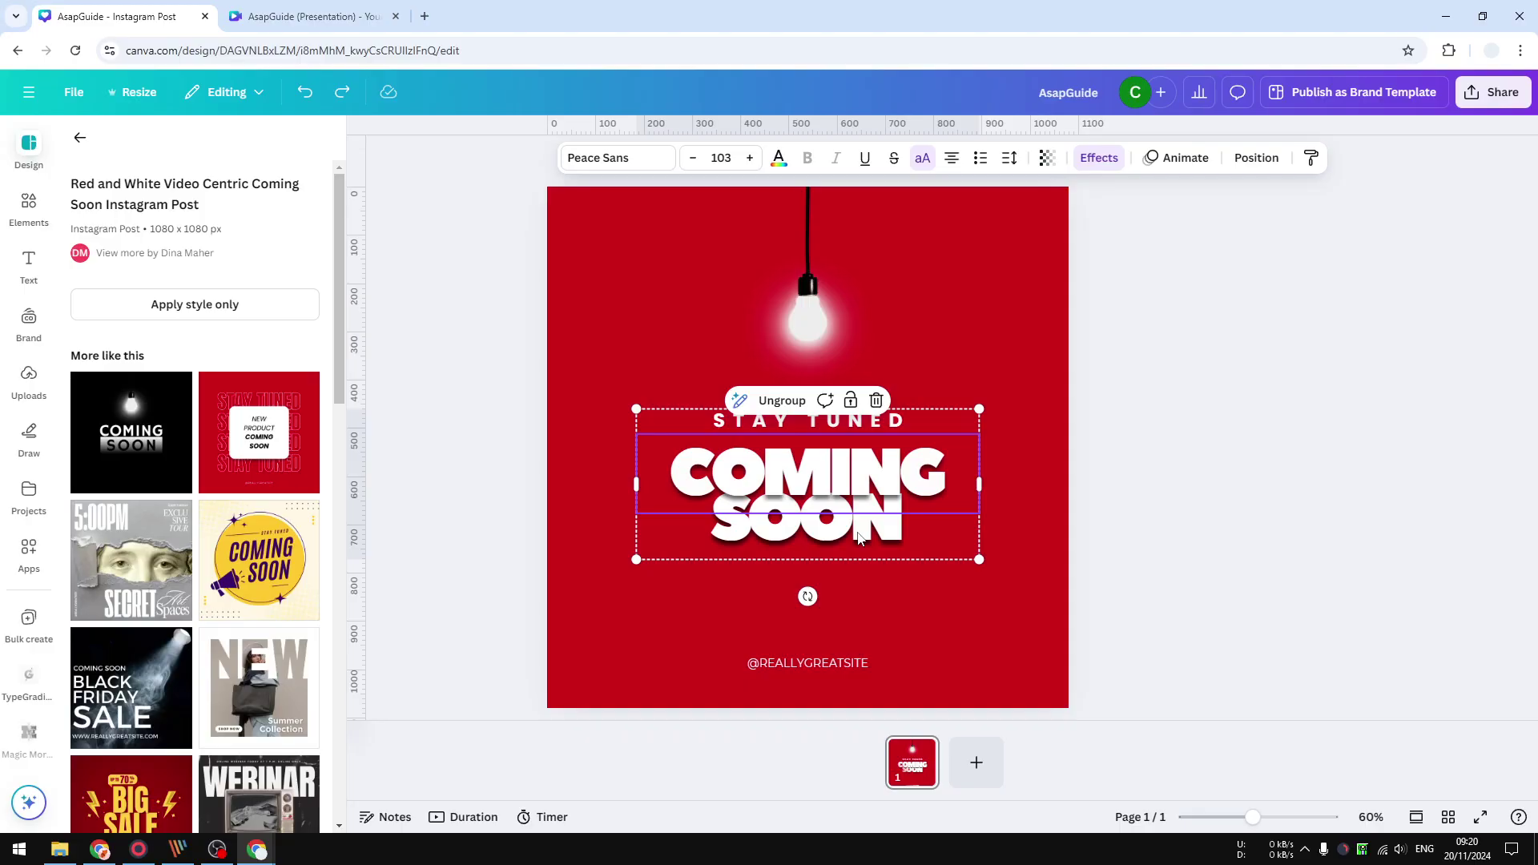
Select the STAY TUNED / COMING SOON group, test-drag it right, and undo the move
click(942, 586)
click(844, 422)
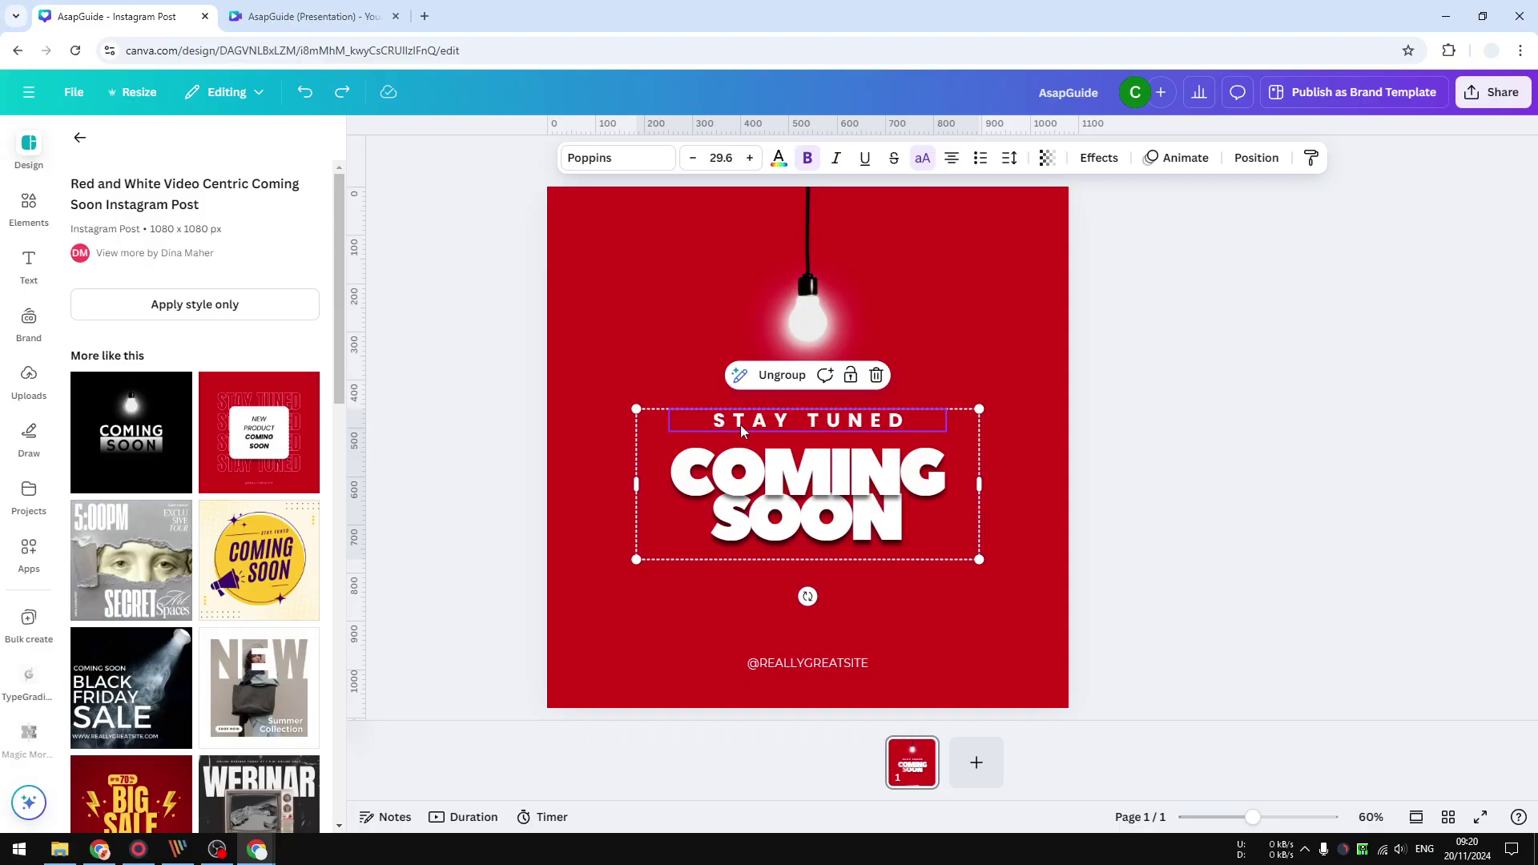
drag(782, 424, 842, 423)
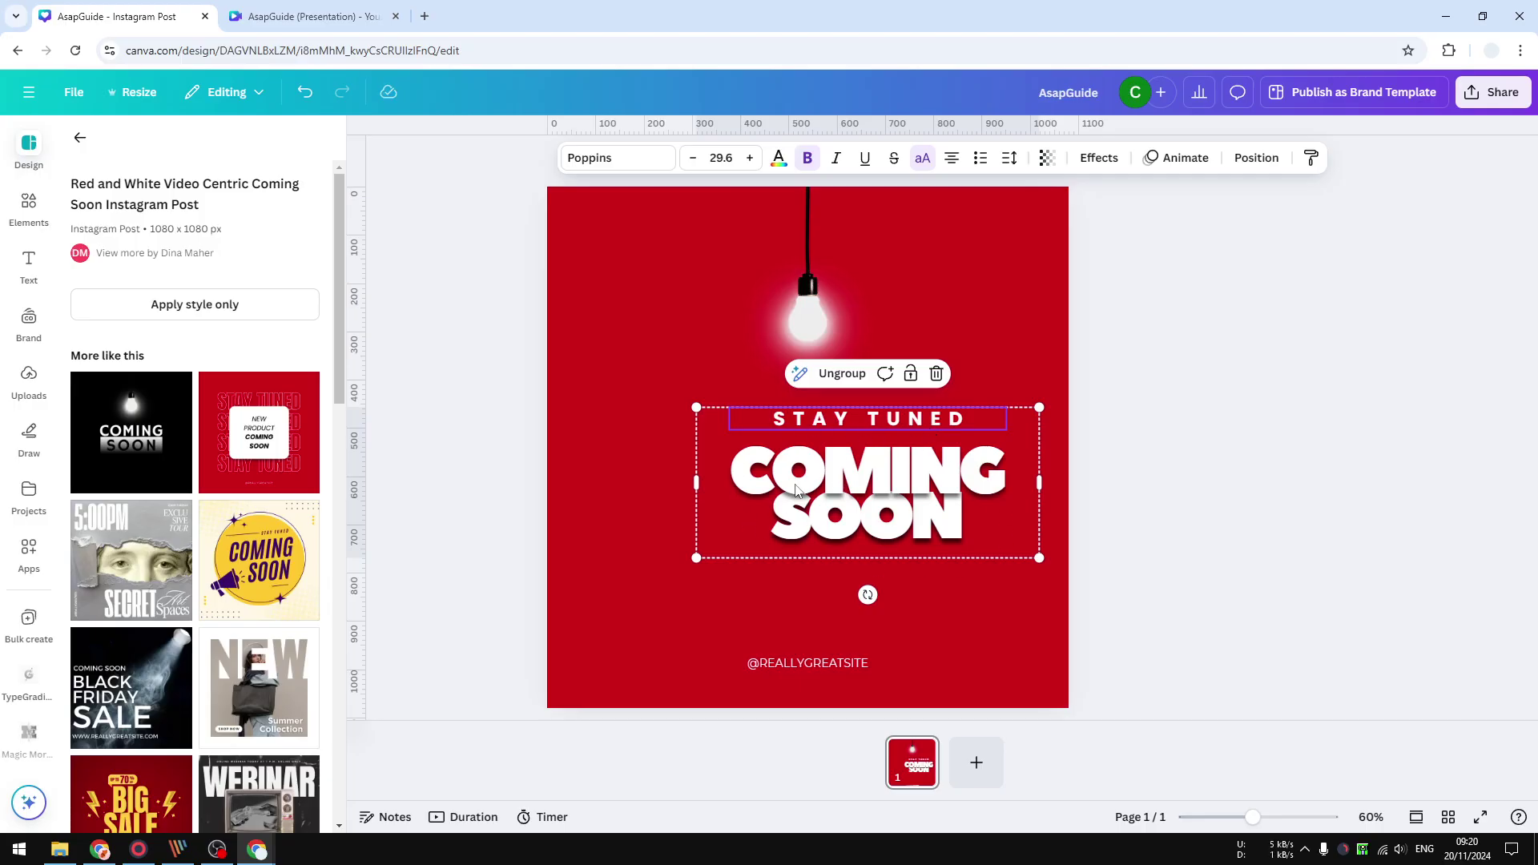
click(305, 92)
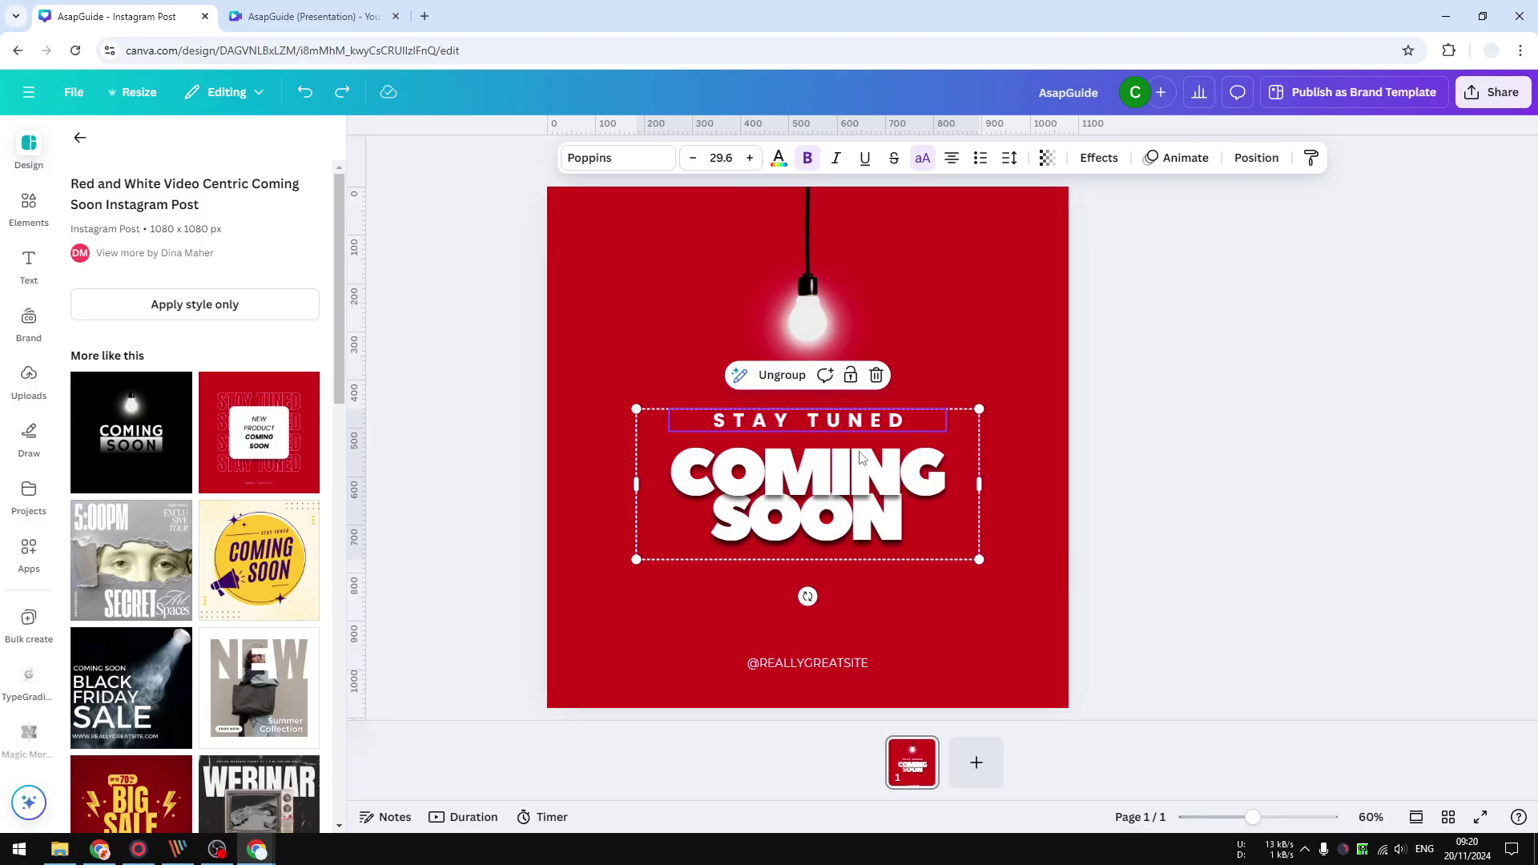
Ungroup the text, then test-move STAY TUNED on its own and undo with Ctrl+Z
click(1001, 468)
click(838, 425)
click(782, 377)
click(986, 446)
click(864, 429)
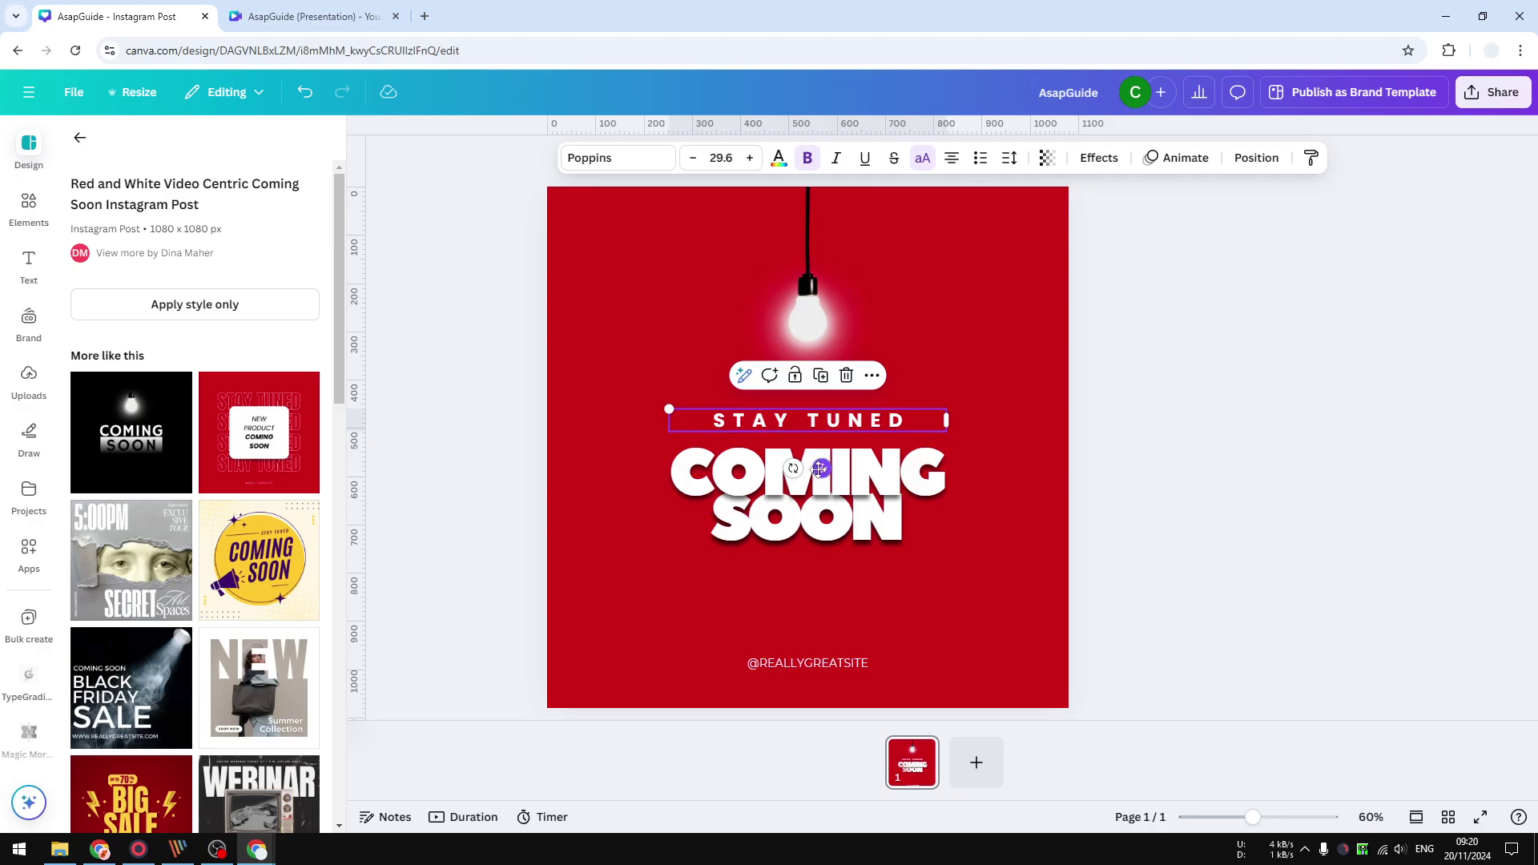
drag(822, 468, 923, 450)
key(ctrl+z)
Create a public view link for the design from Share and copy it
click(1492, 93)
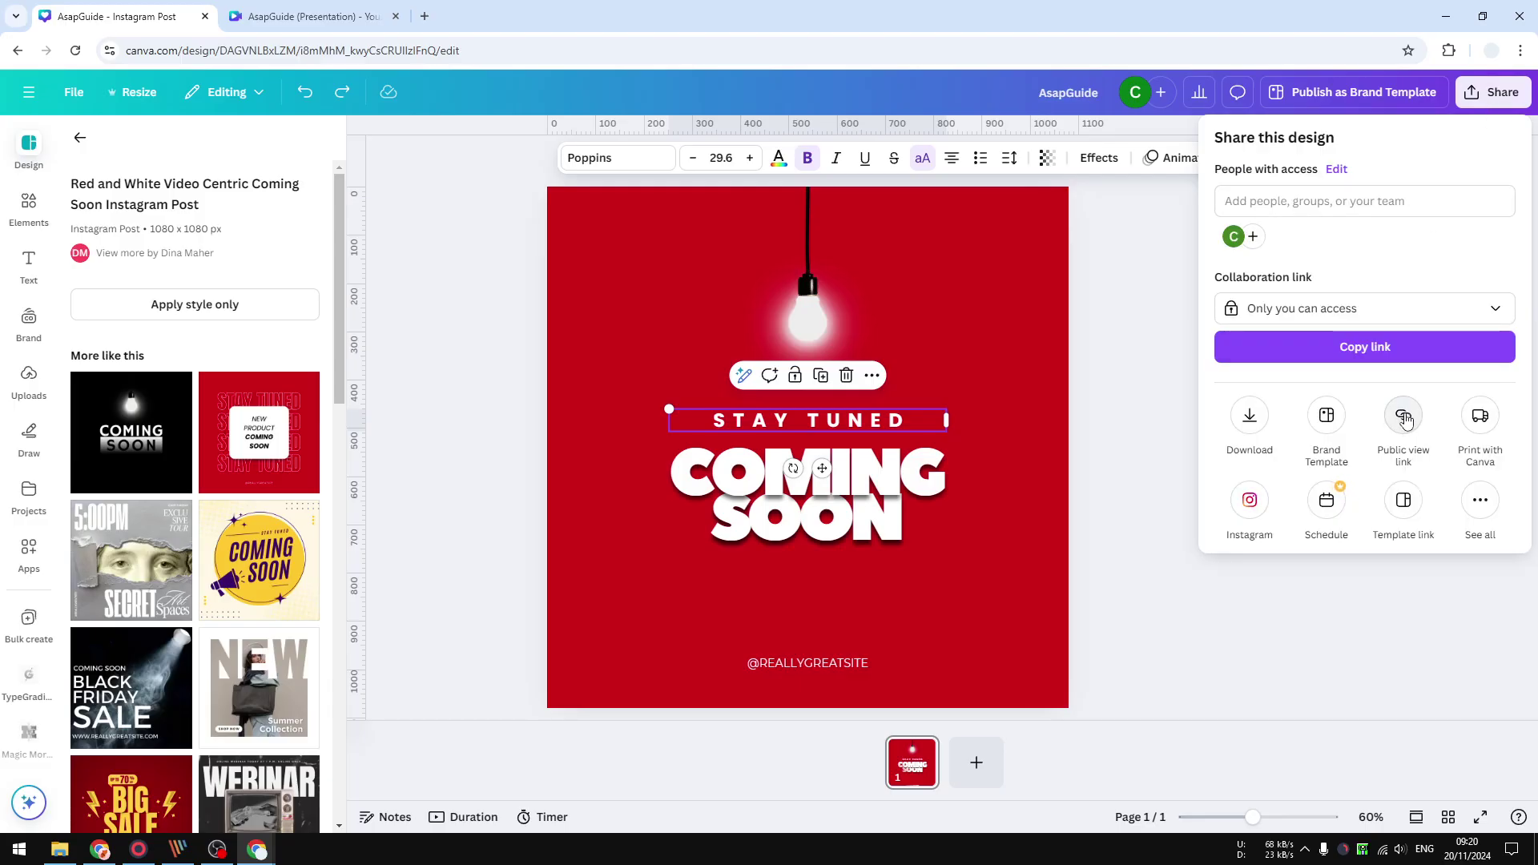
click(1406, 420)
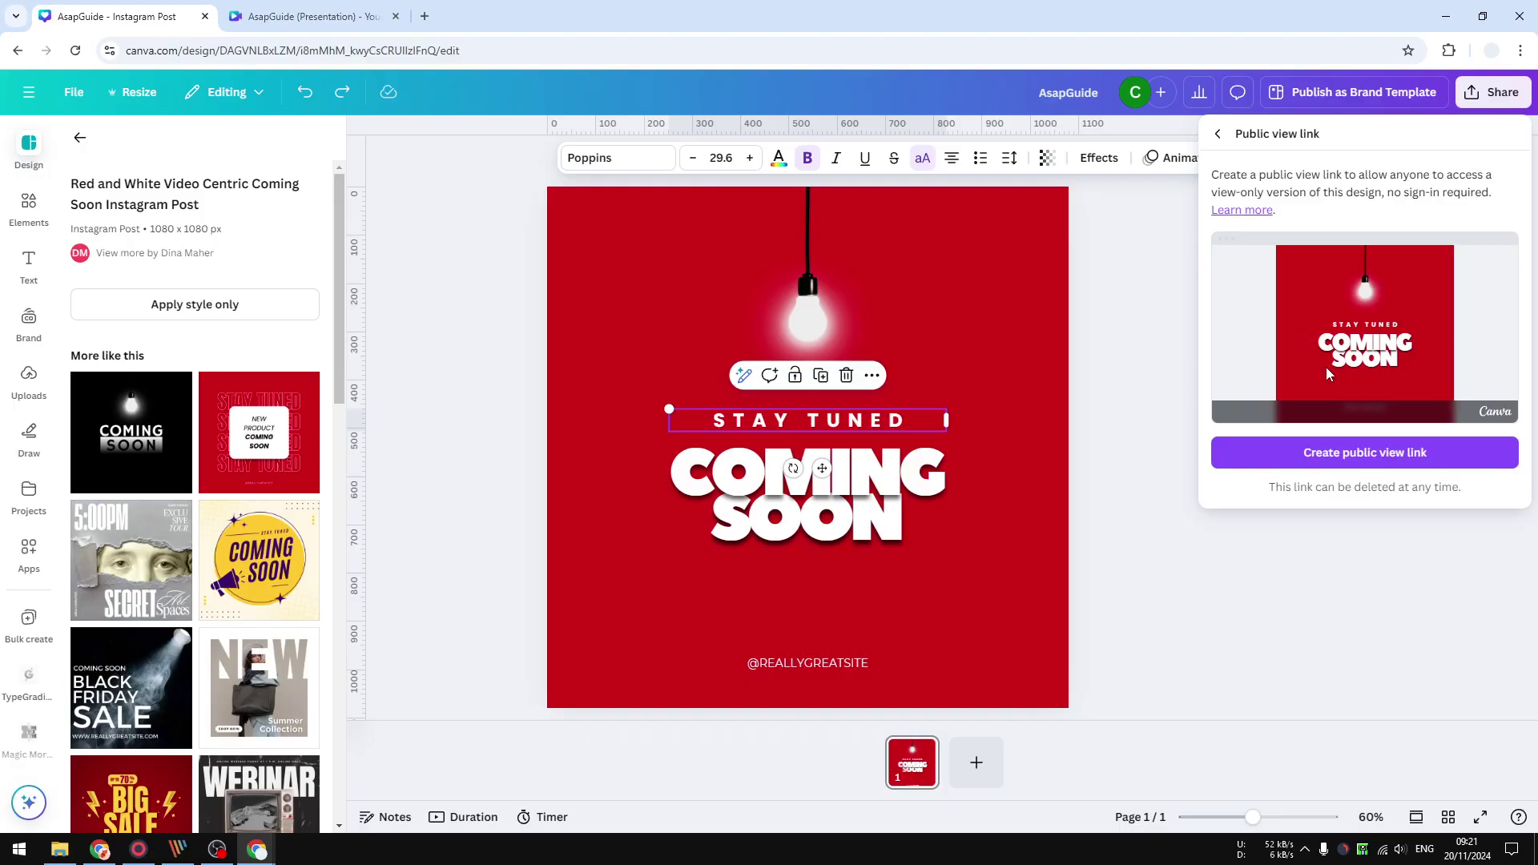
click(1354, 453)
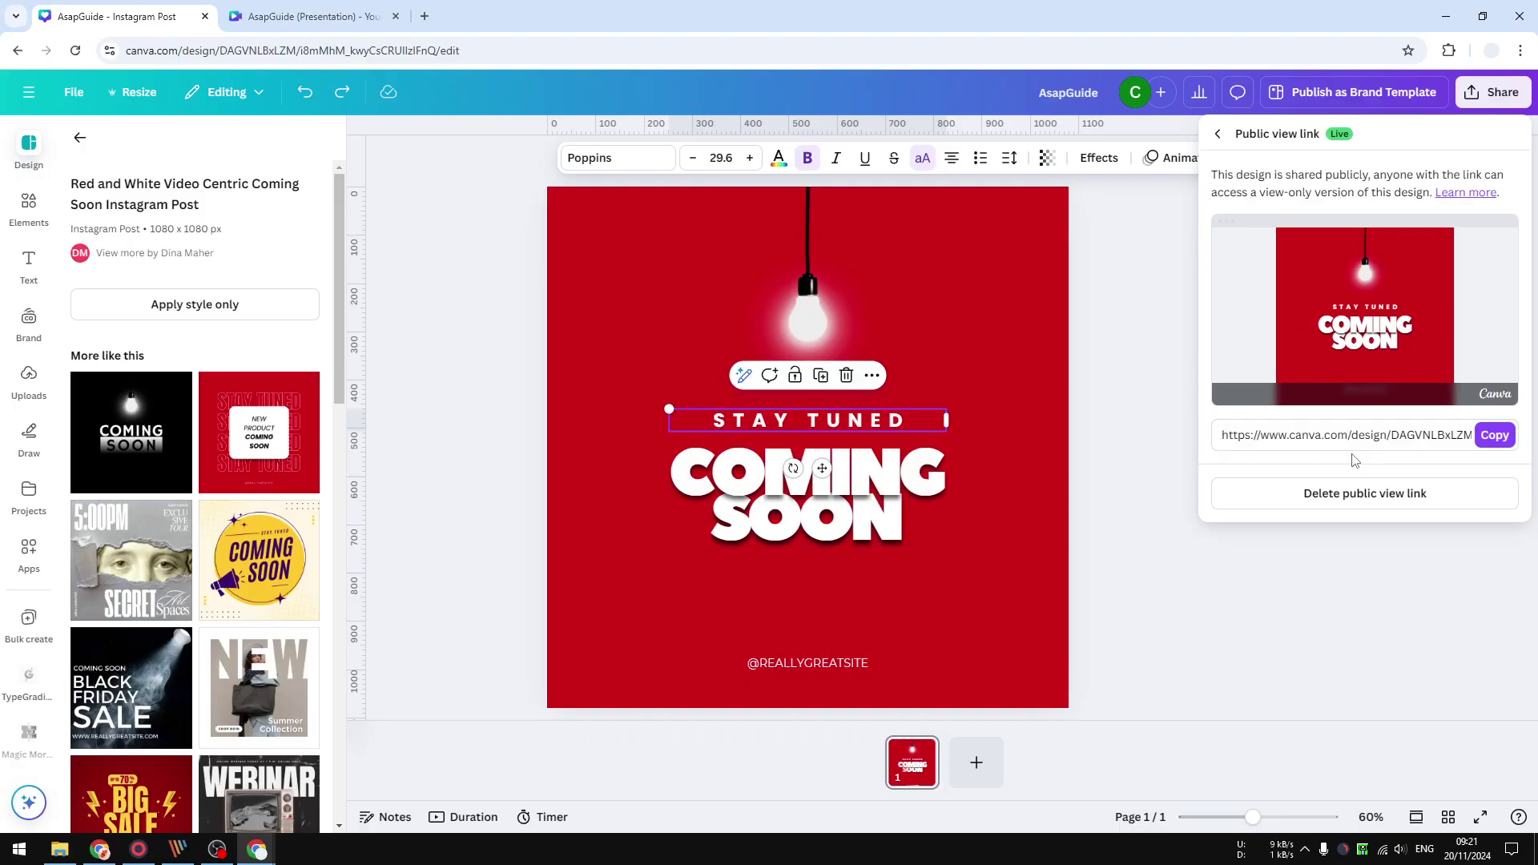
click(1495, 436)
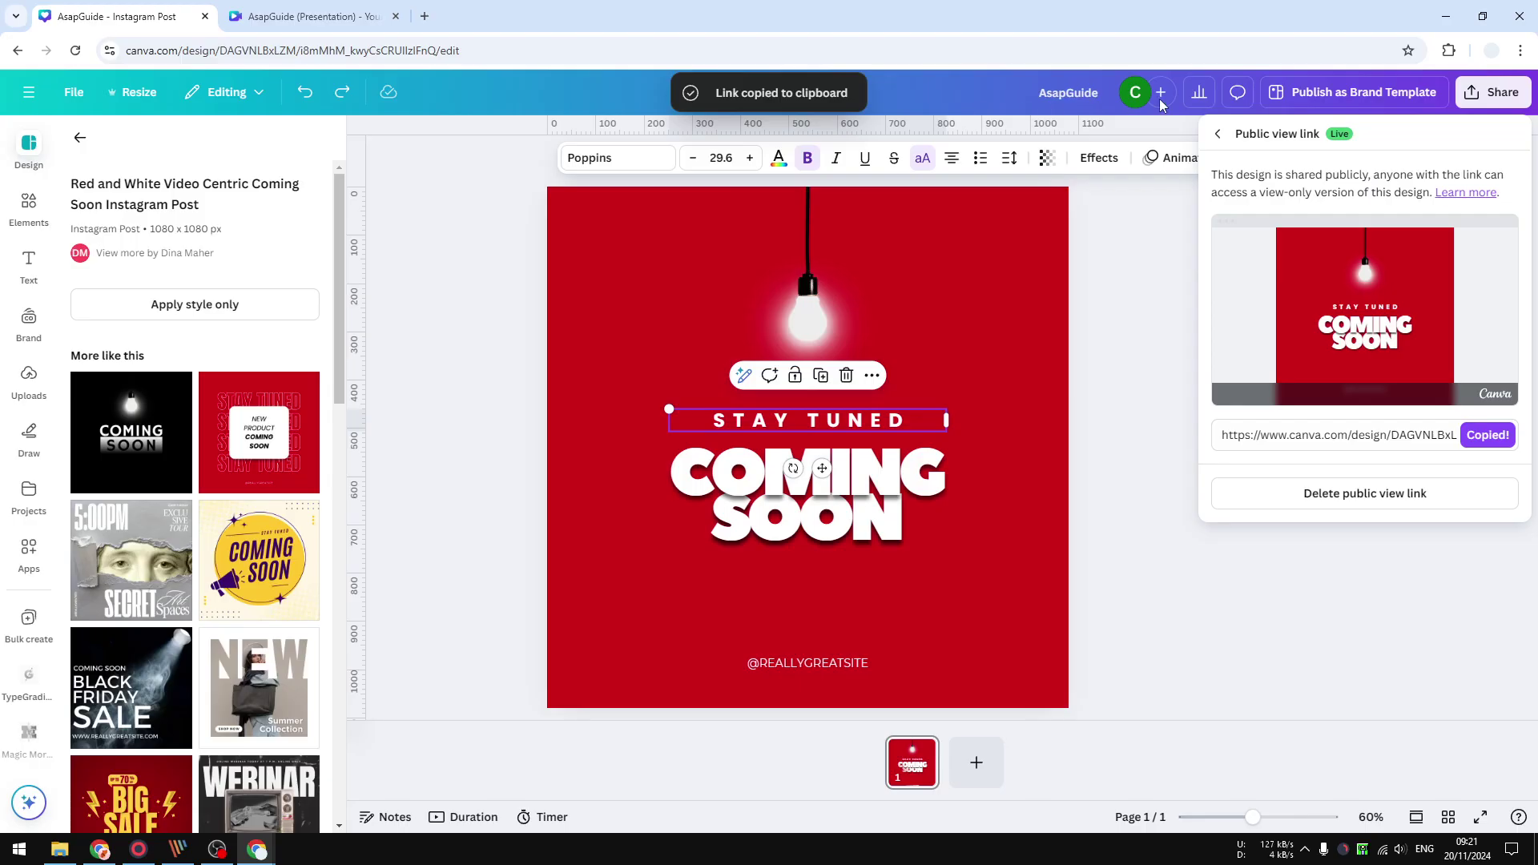
Open a new Incognito window and paste the copied link into its address bar
click(1521, 50)
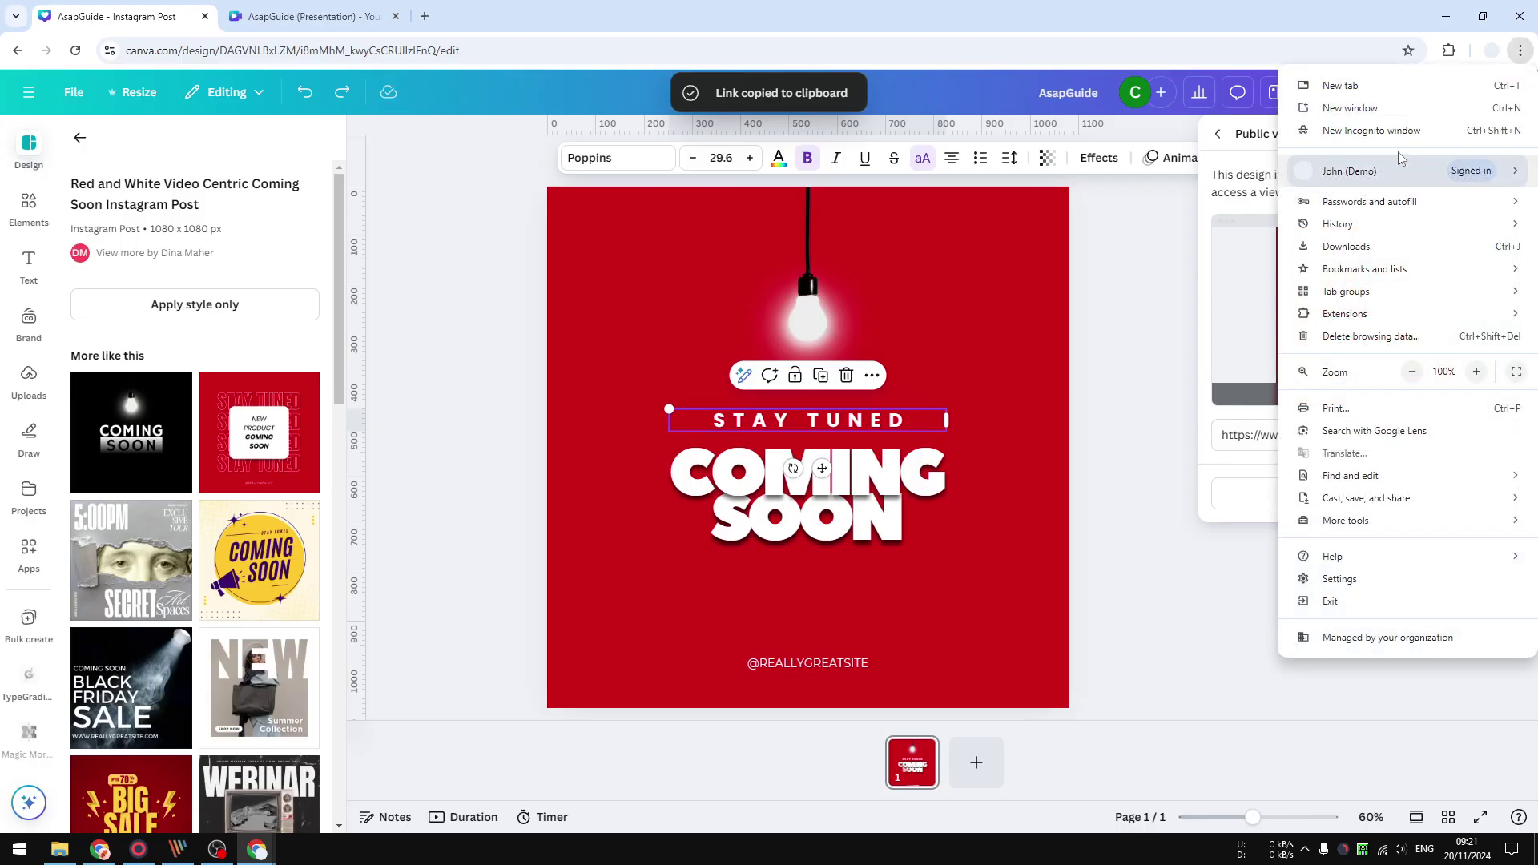
click(1372, 129)
right_click(659, 51)
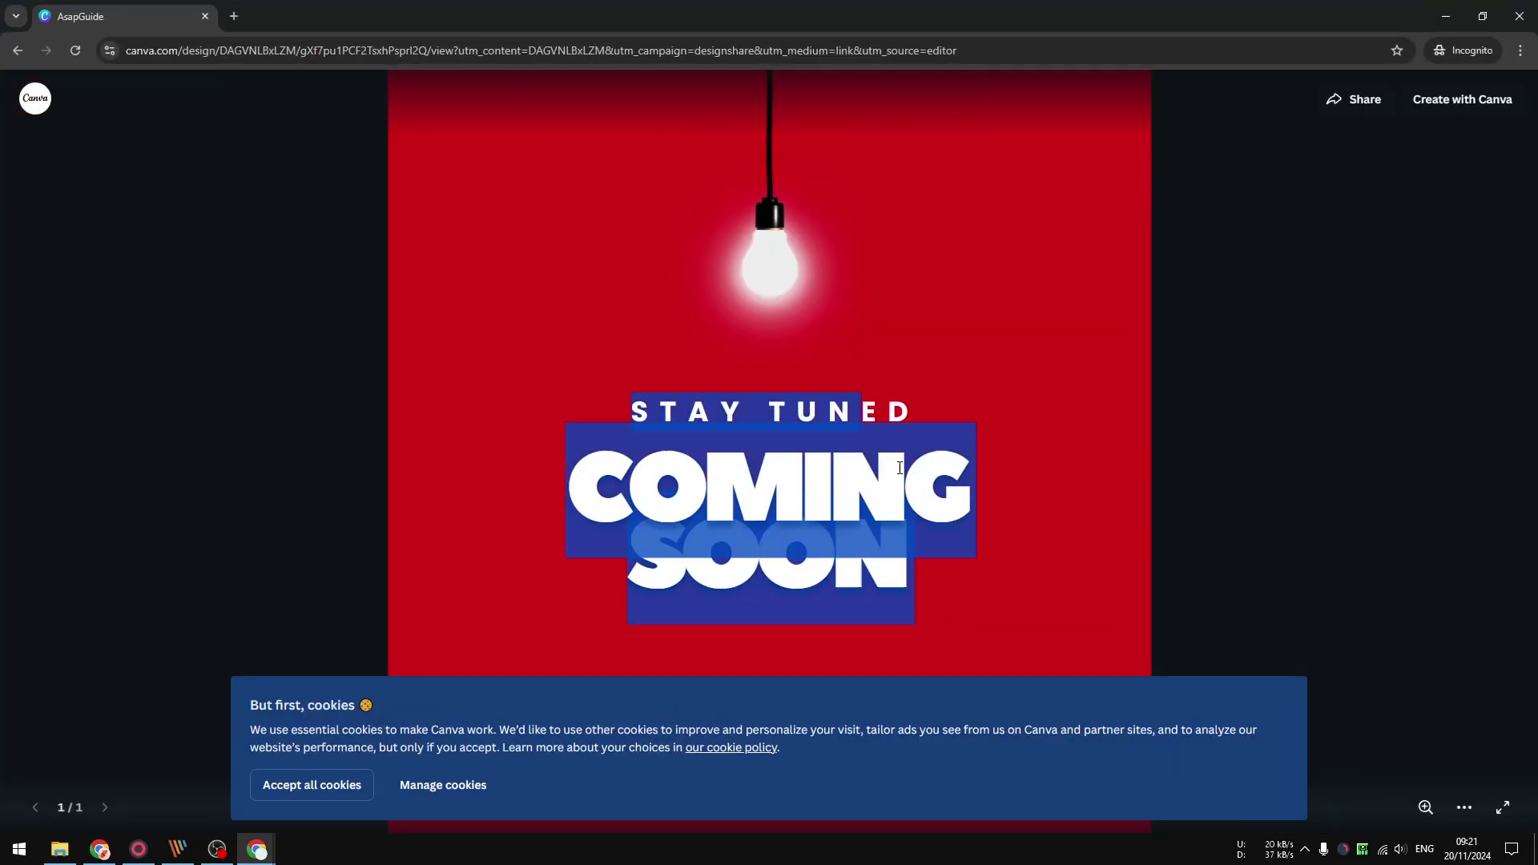
Highlight and clear the COMING SOON text in the view-only page, then close the incognito window
drag(629, 490, 871, 430)
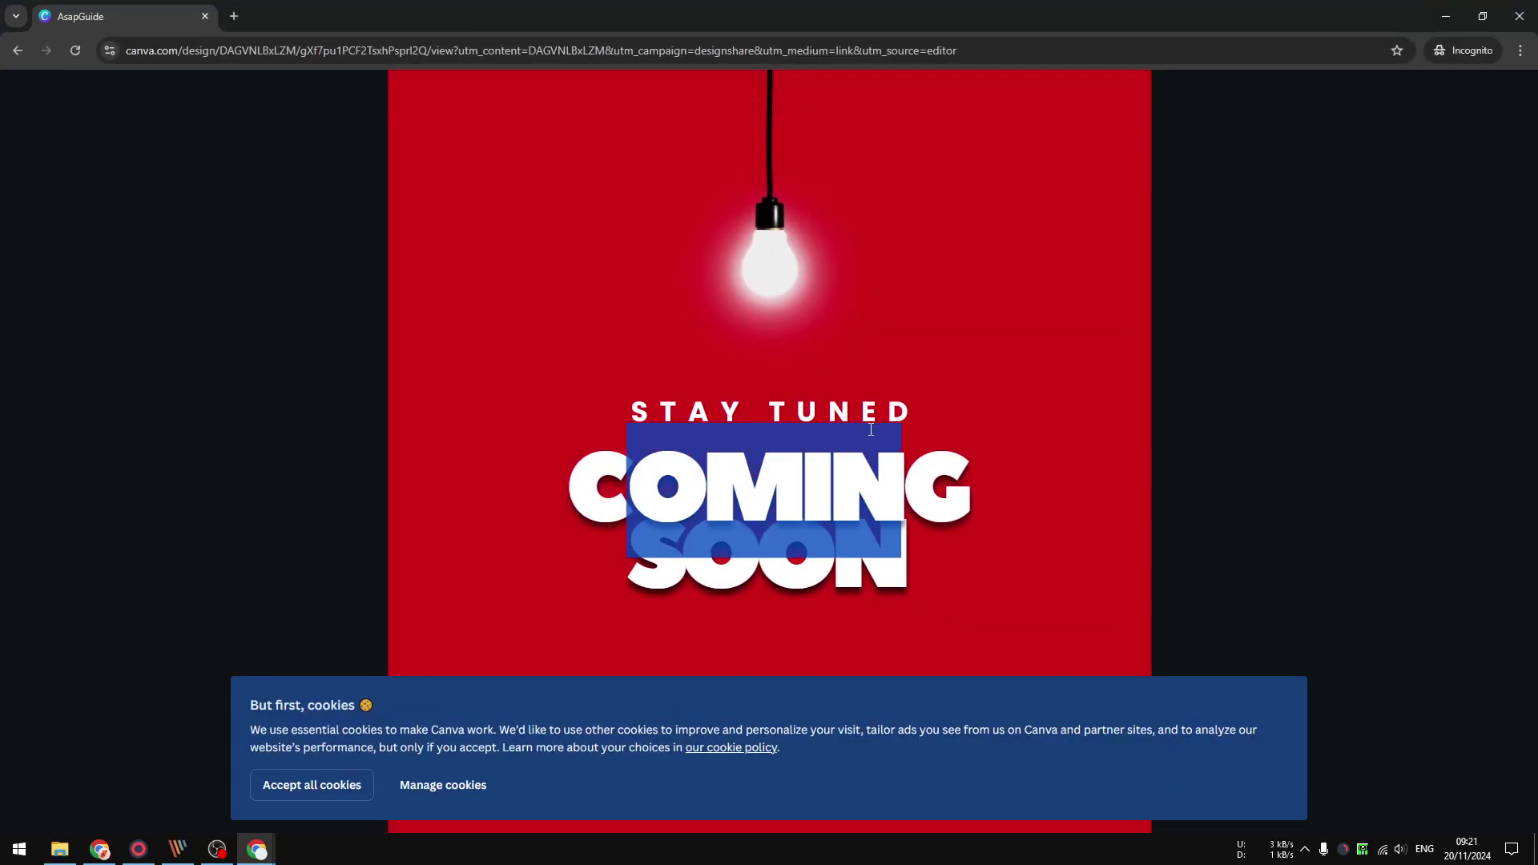
click(652, 469)
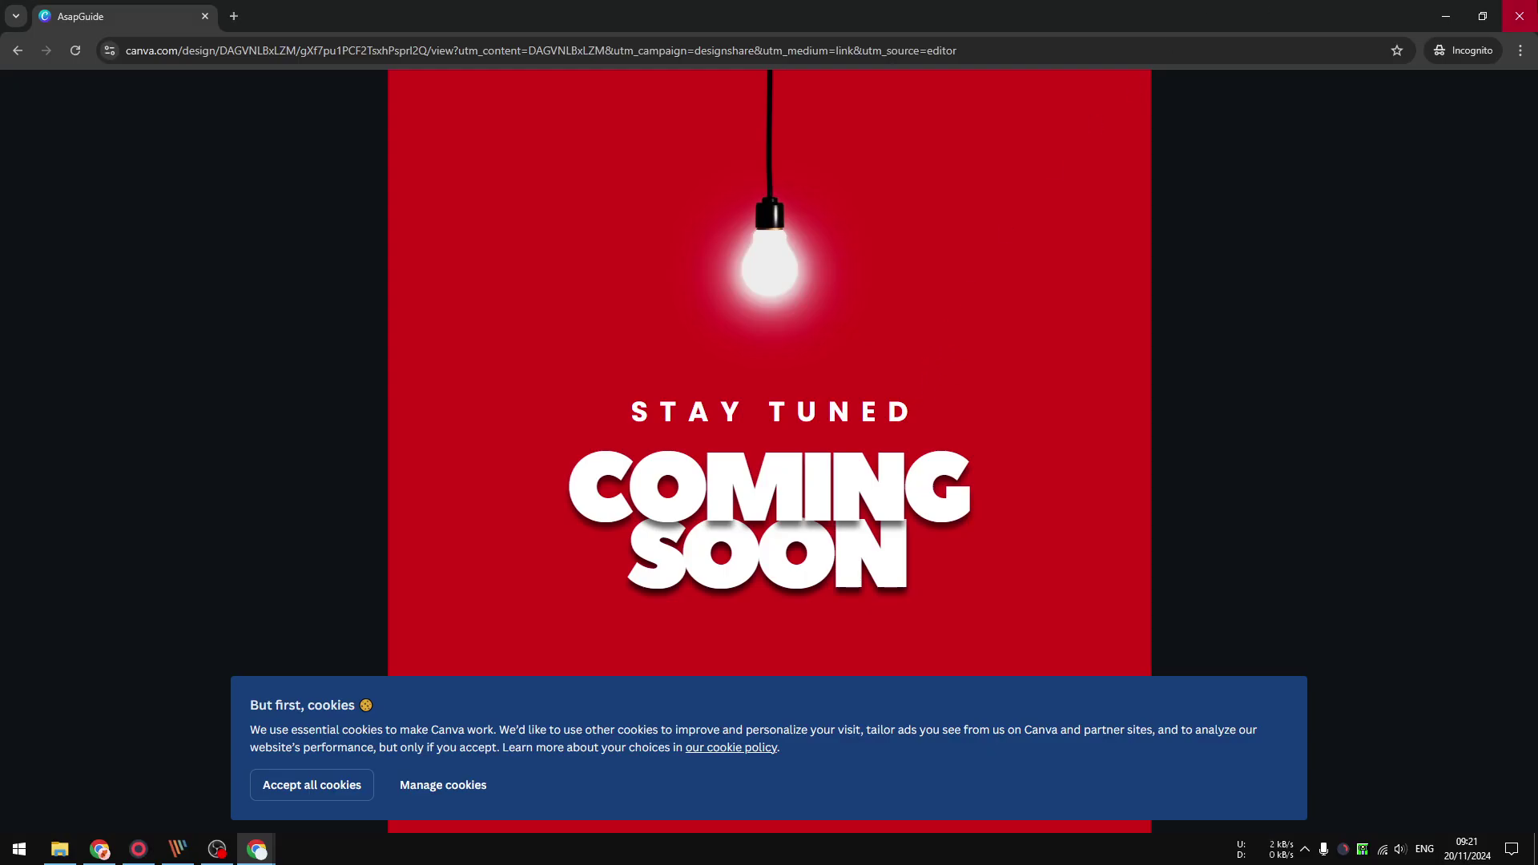
click(1520, 16)
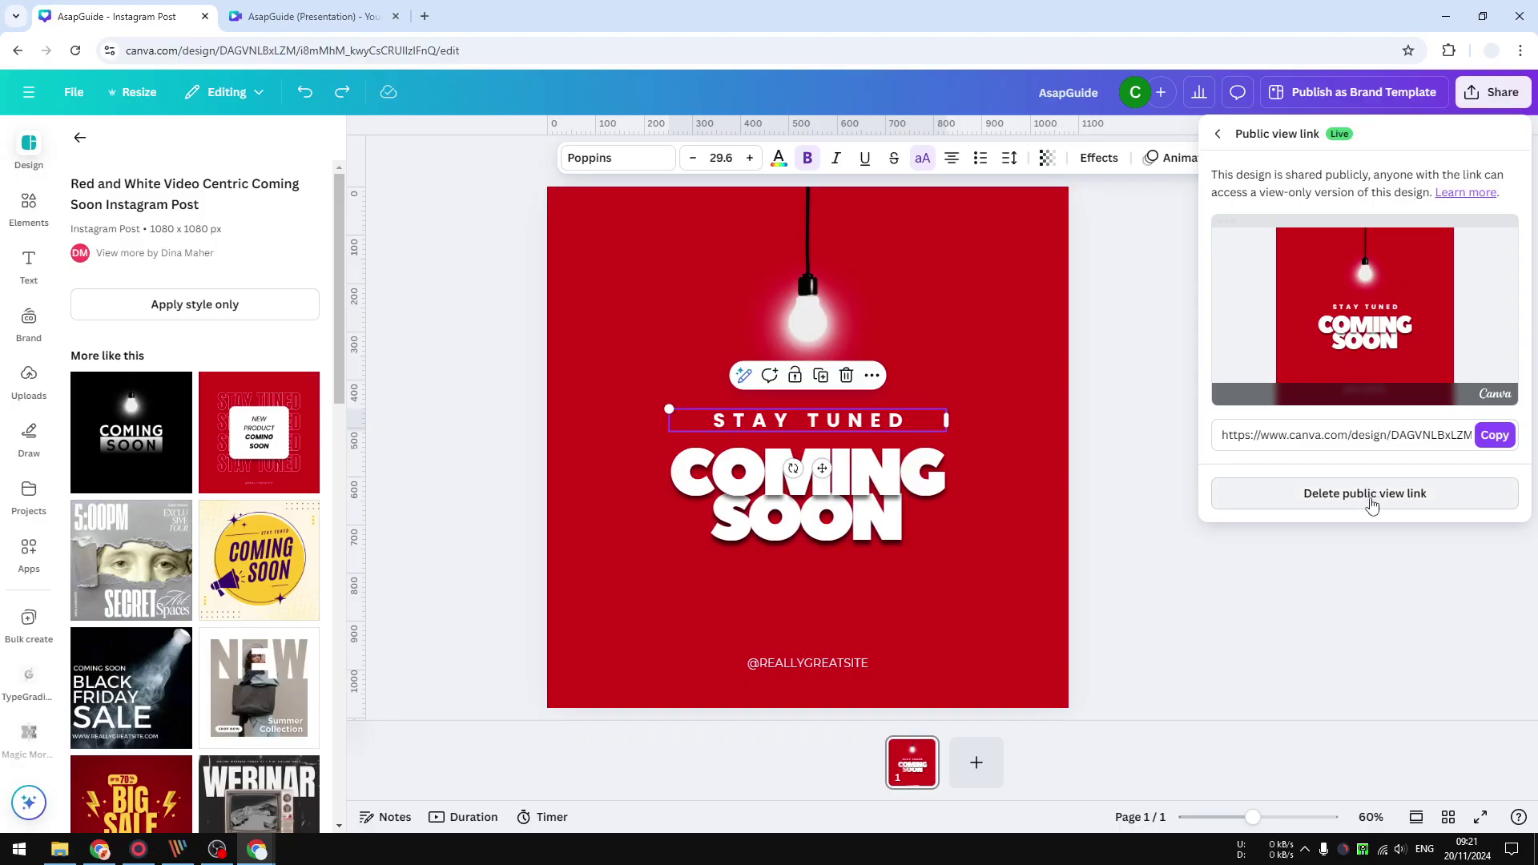
Delete the public view link, confirm in the dialog, and deselect STAY TUNED
click(1367, 497)
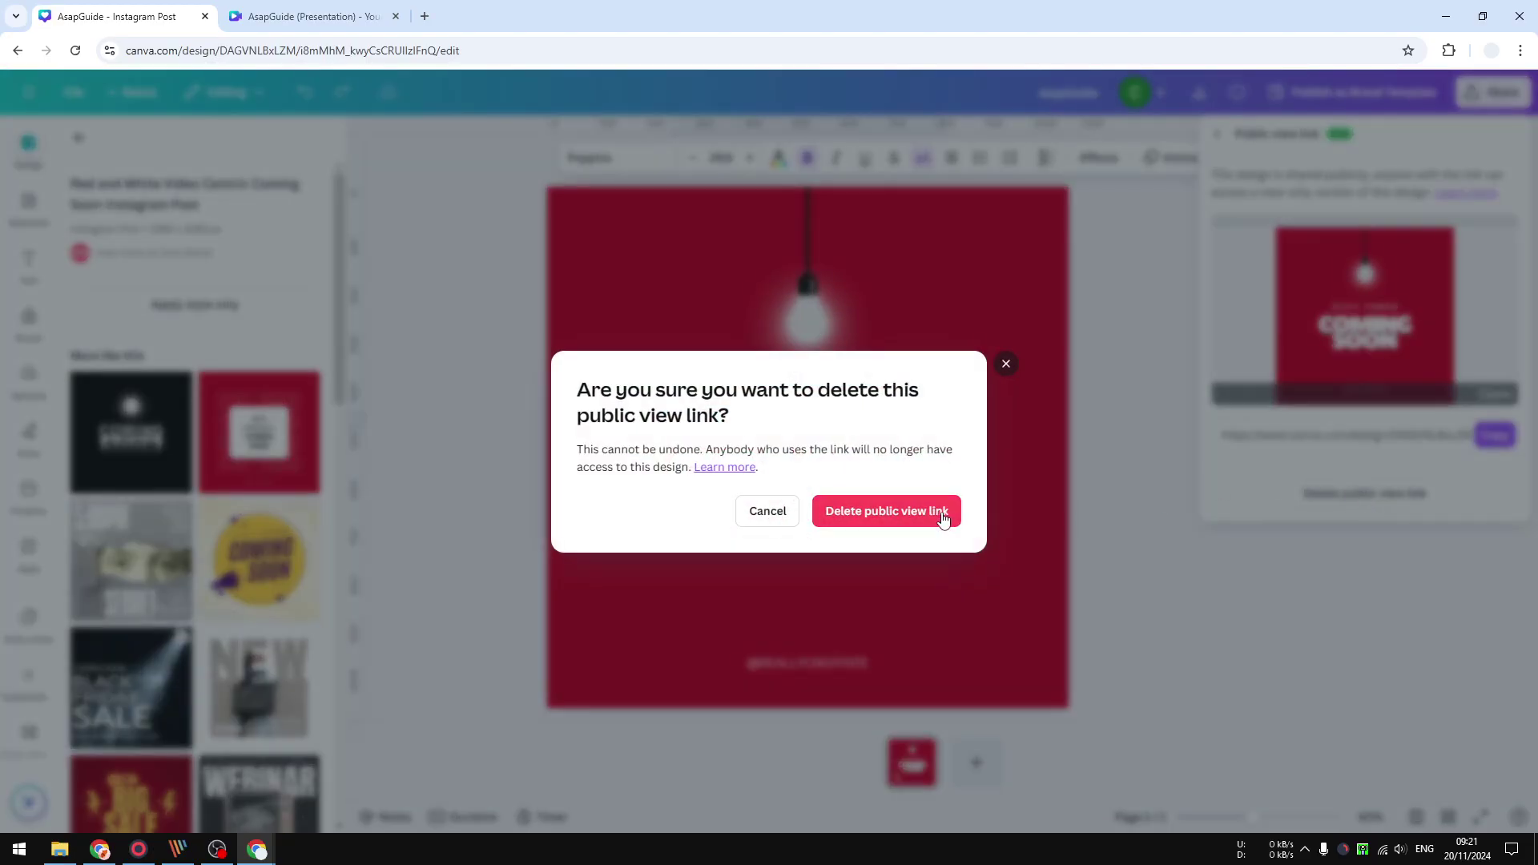
click(939, 522)
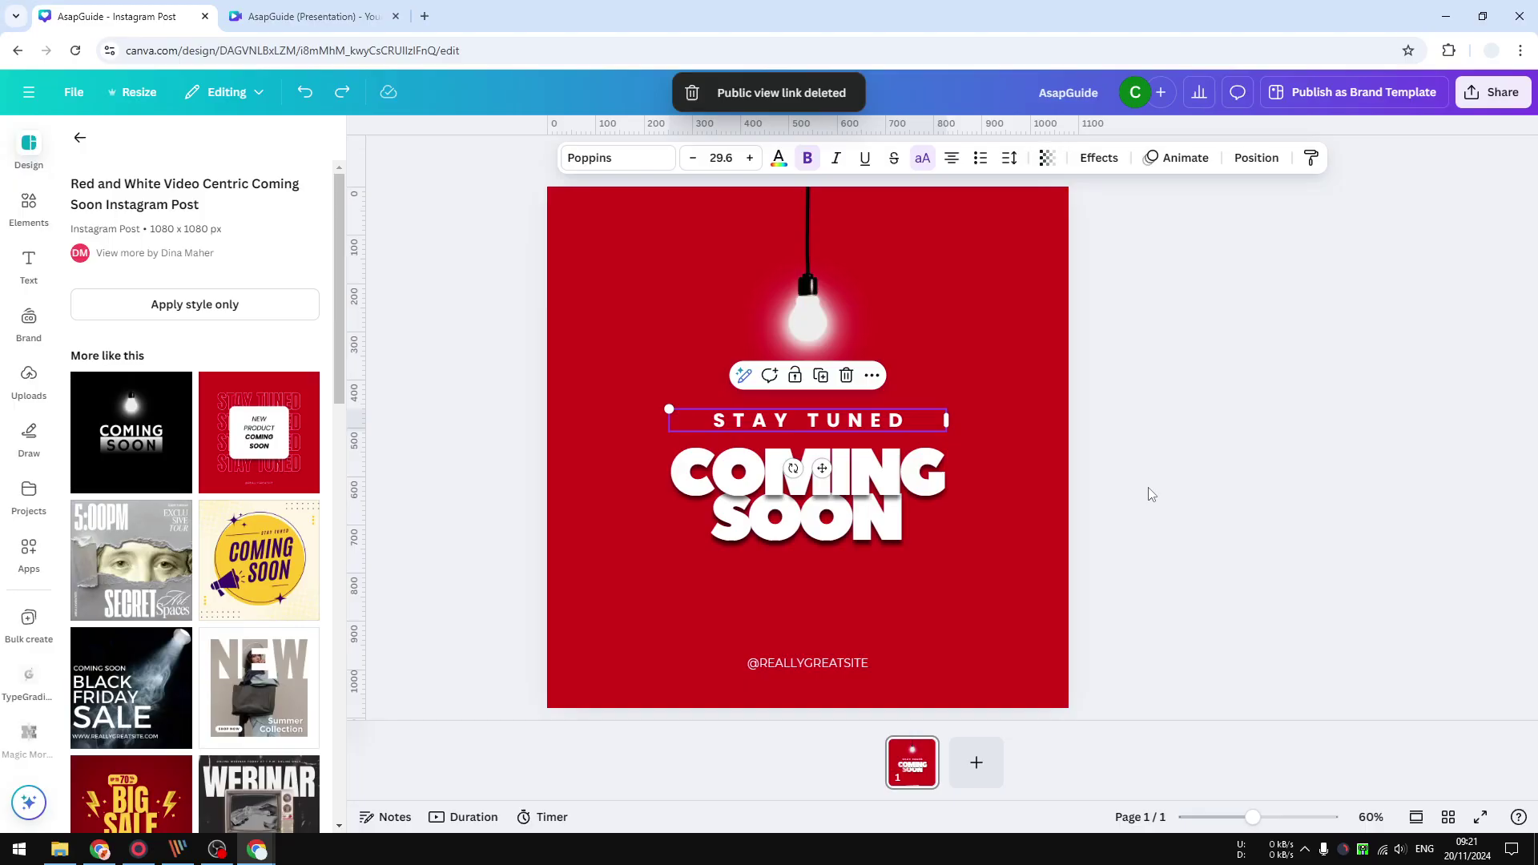
click(1000, 539)
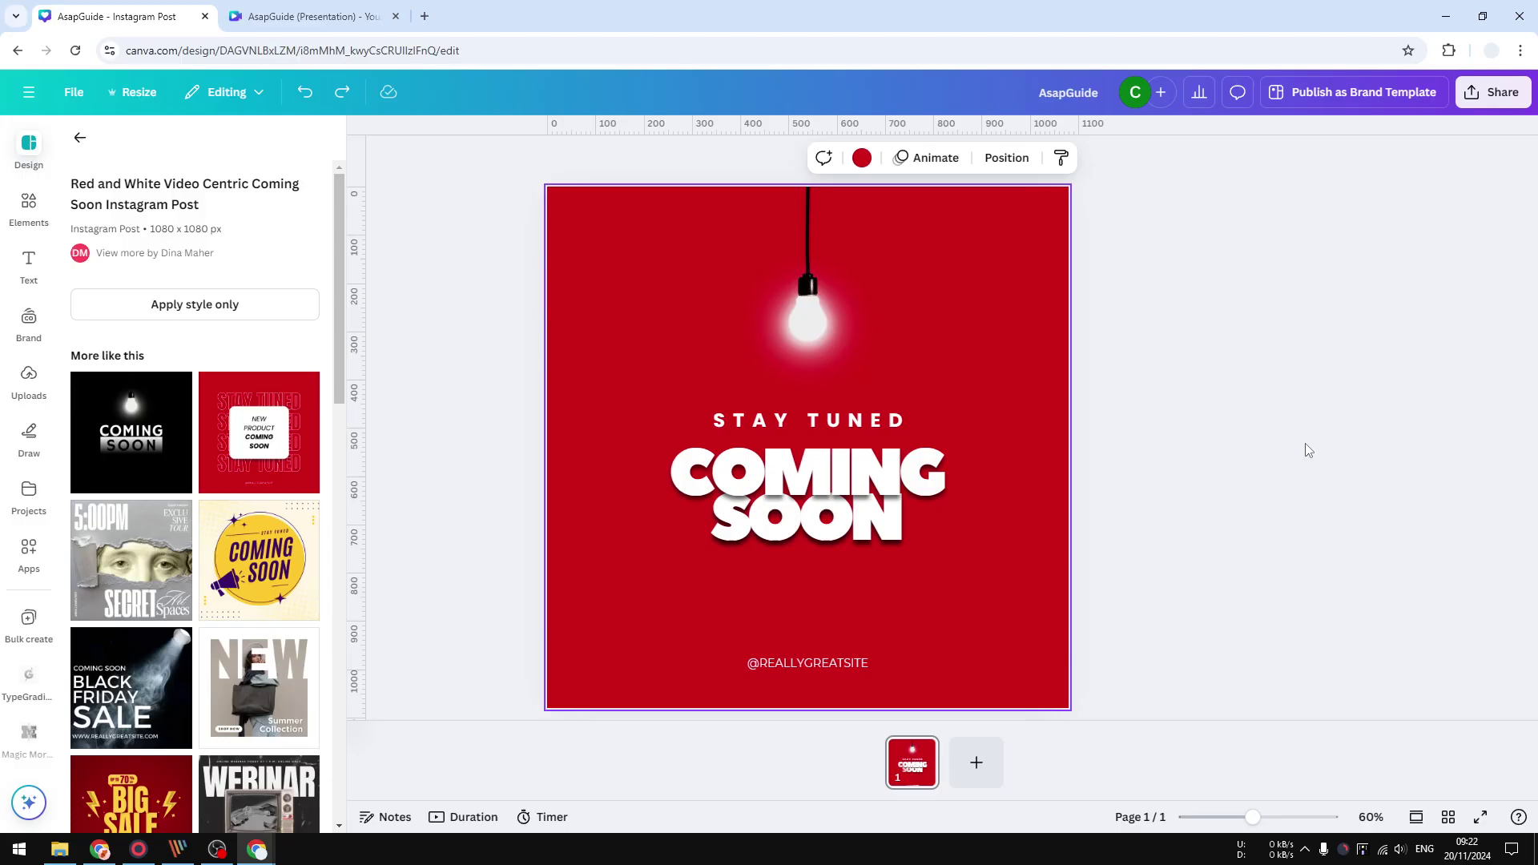
Reload the Canva editor, then check that the background and COMING SOON text are unchanged
click(75, 50)
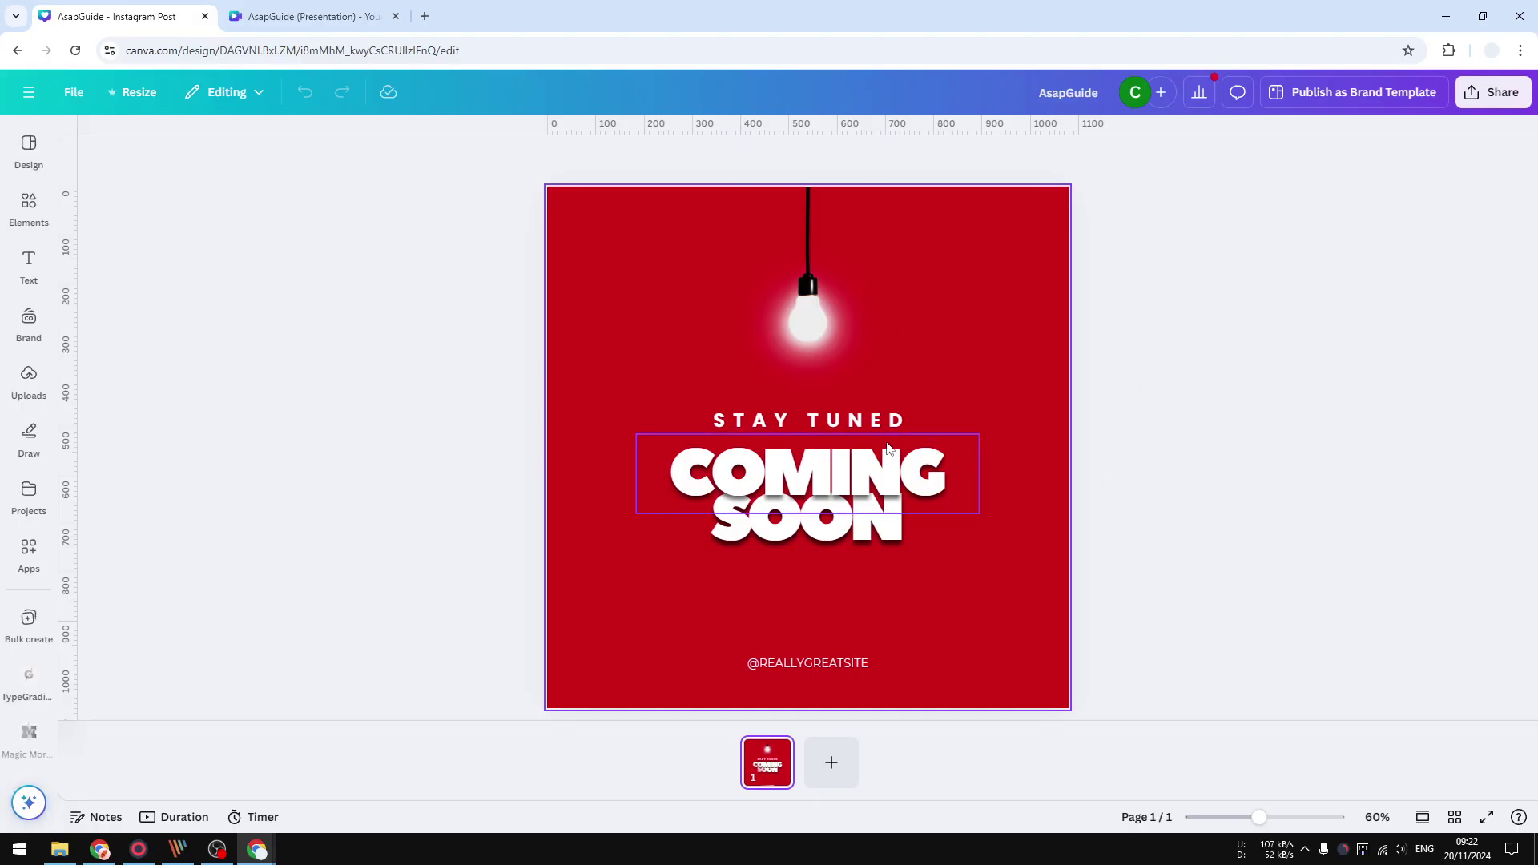
click(1009, 595)
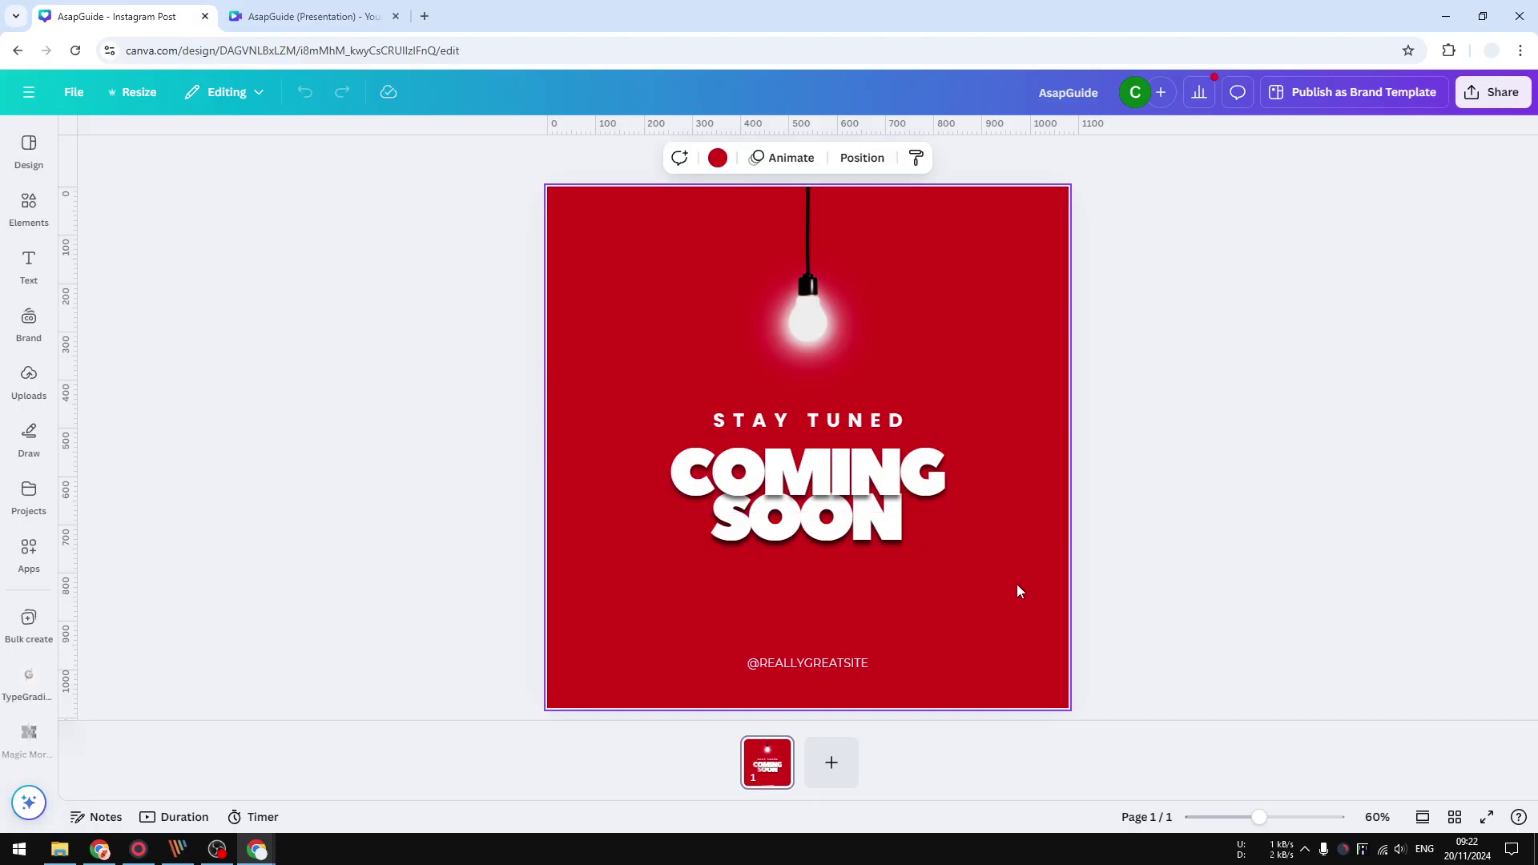
click(836, 476)
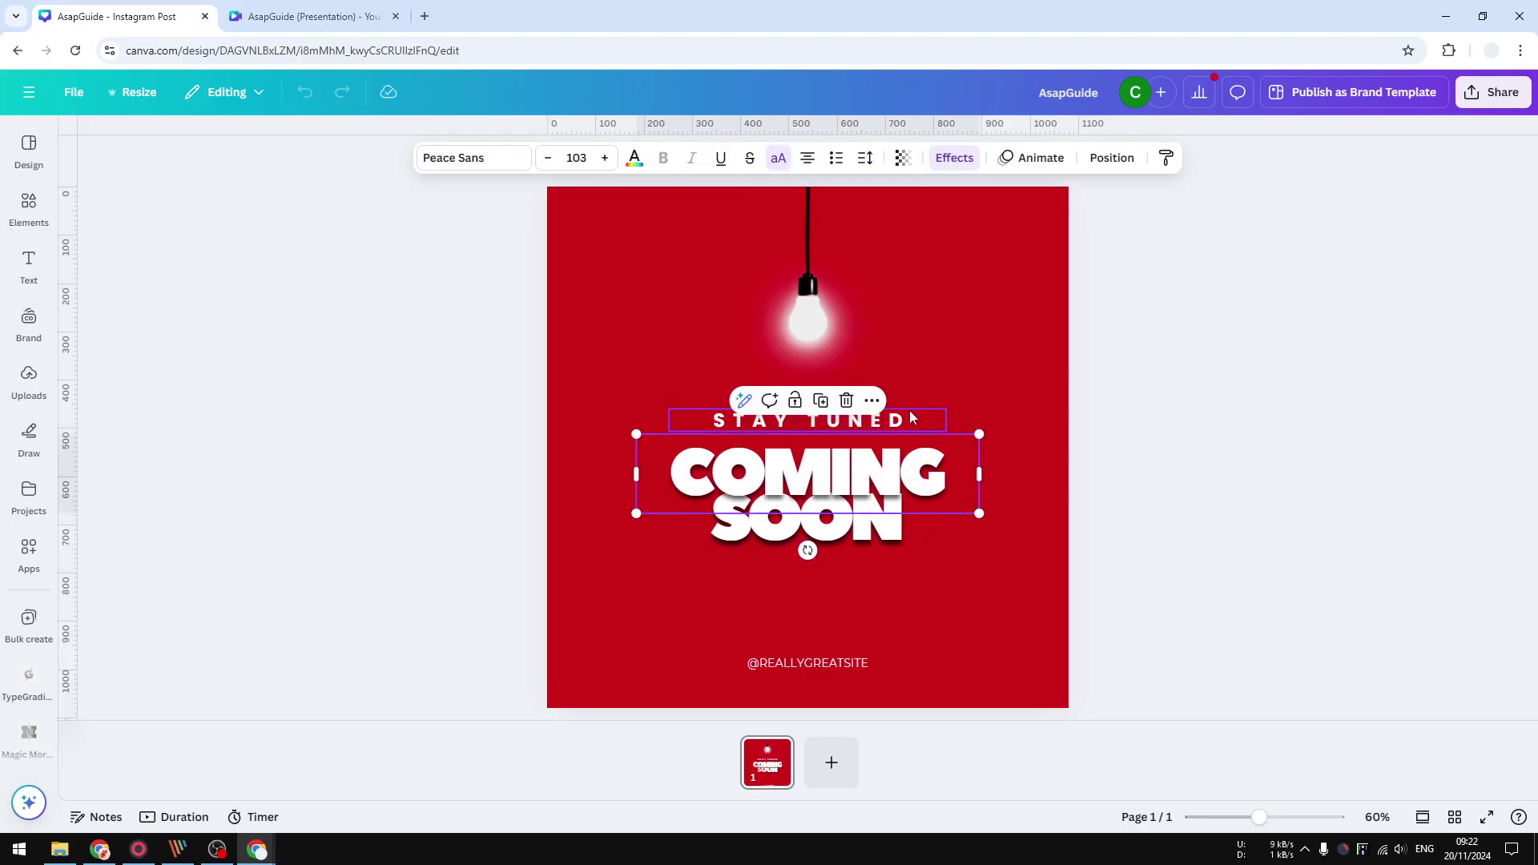
click(1042, 484)
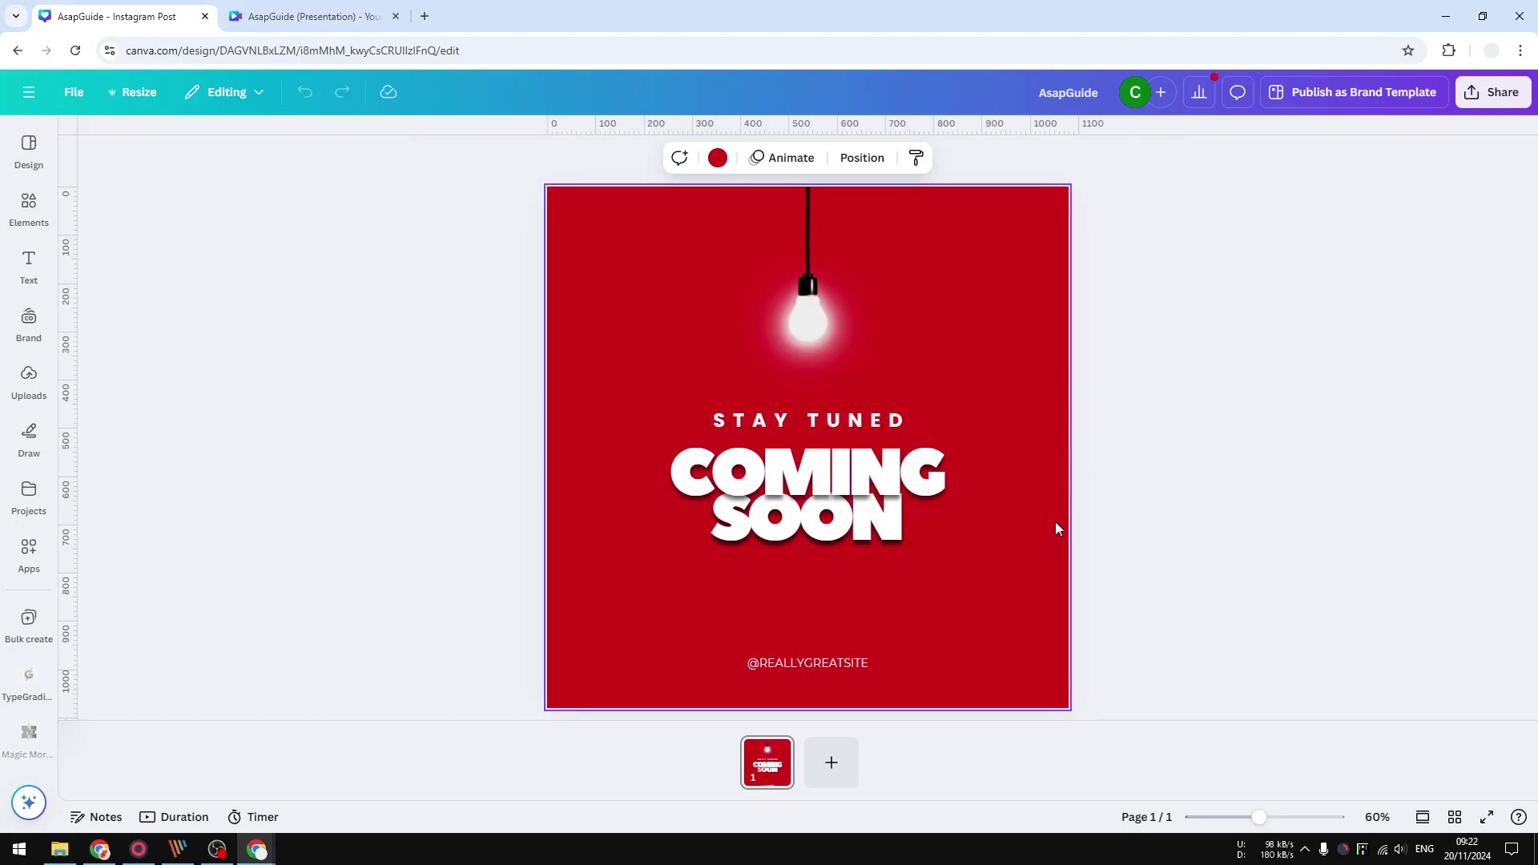